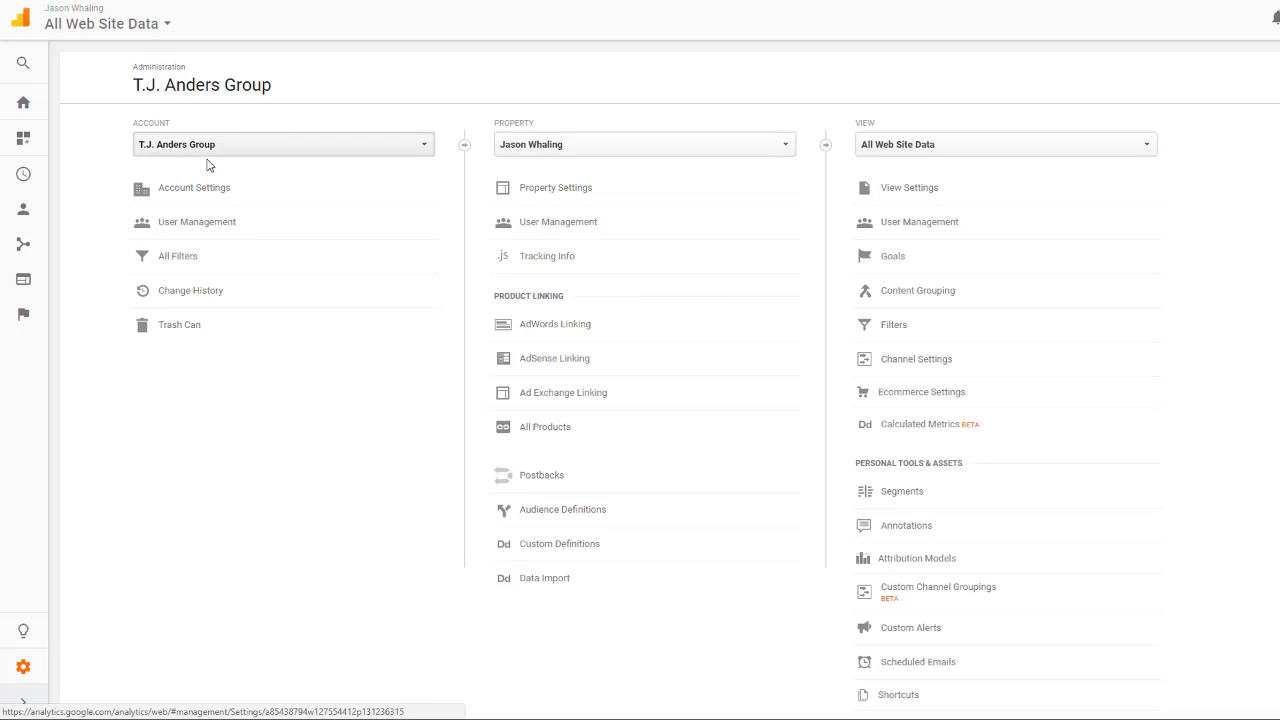
# Create a new property from the Admin Property list and start its website name with 'Youtube'.
pyautogui.click(787, 146)
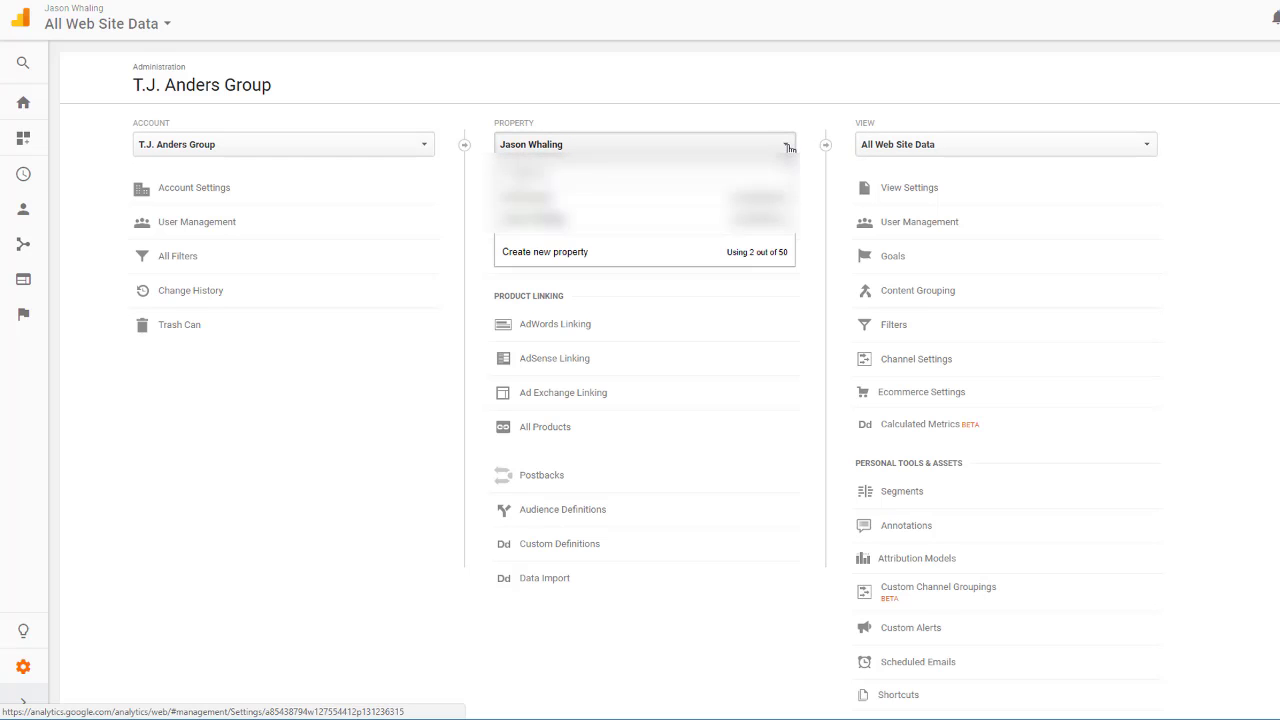
pyautogui.click(592, 255)
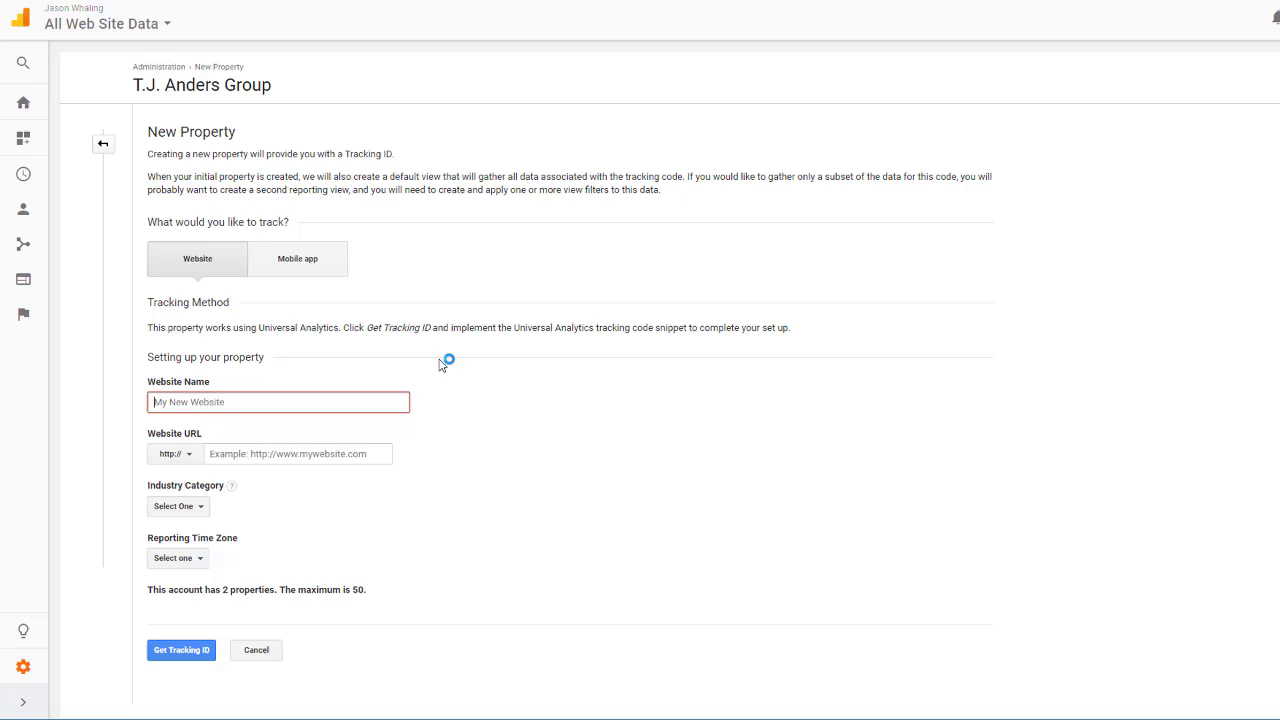
pyautogui.click(528, 437)
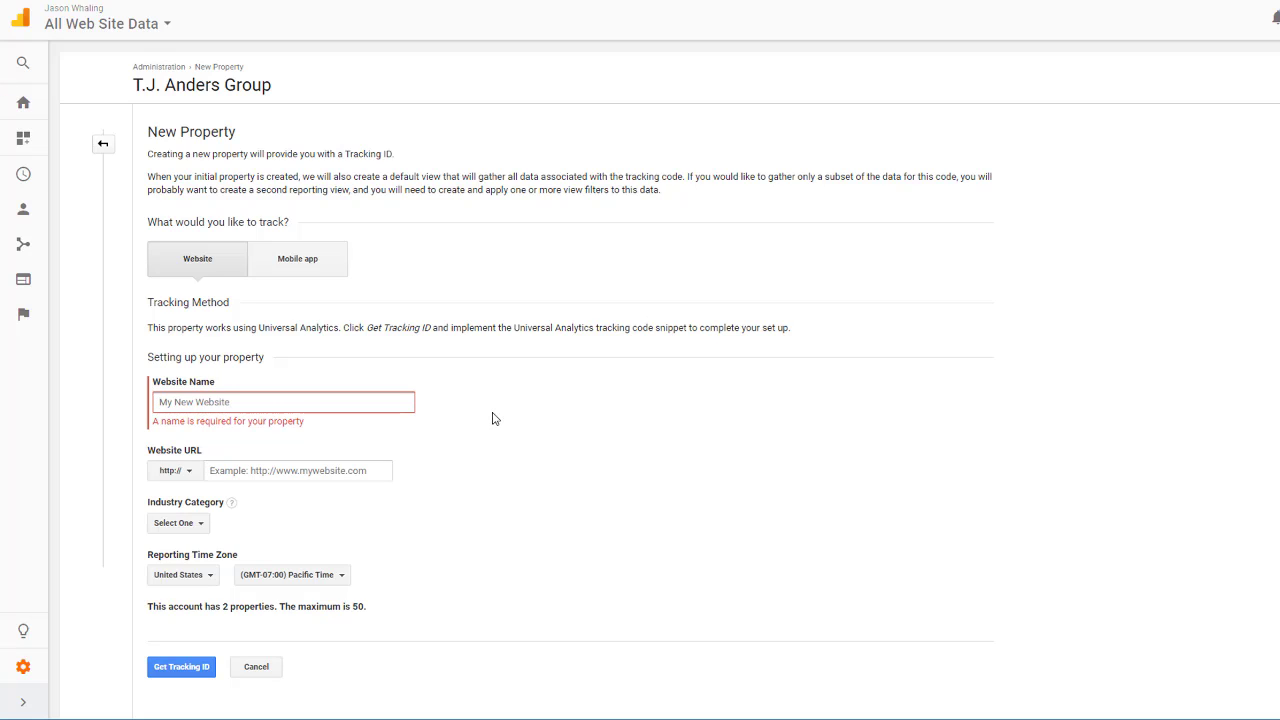
pyautogui.write('Youtube - Jason Whaling')
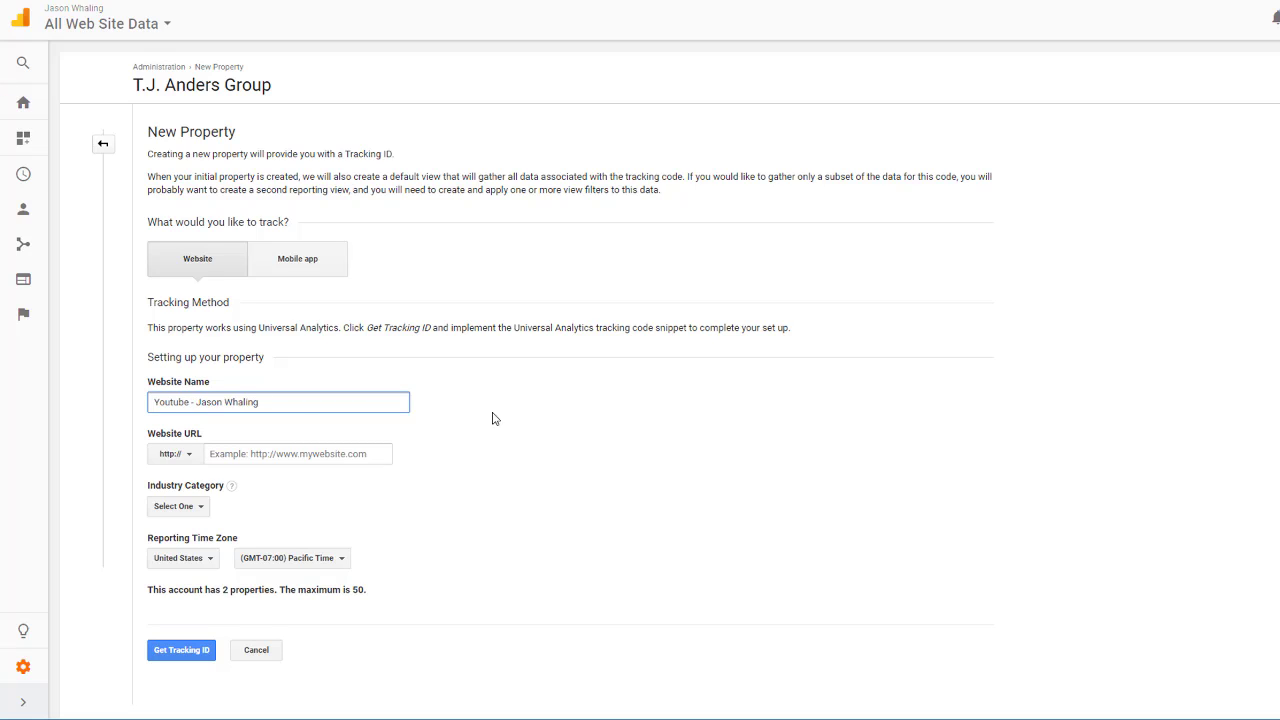
pyautogui.press('Tab')
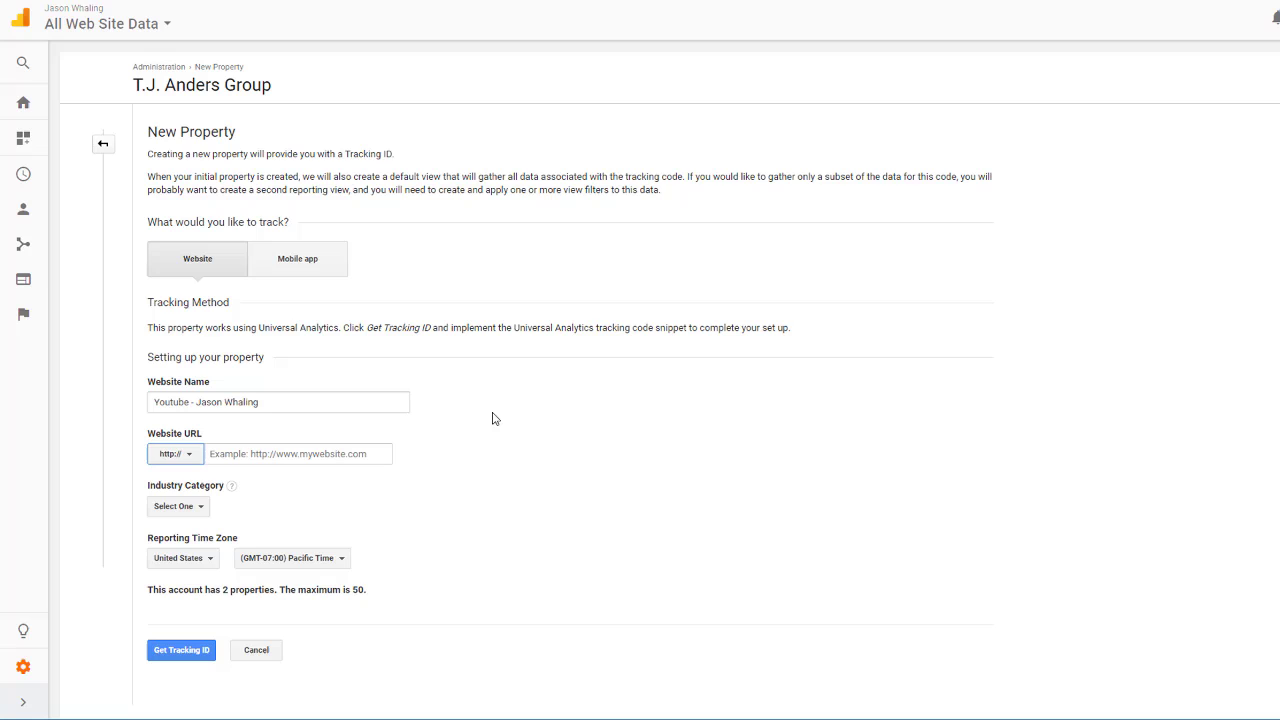
pyautogui.press('Tab')
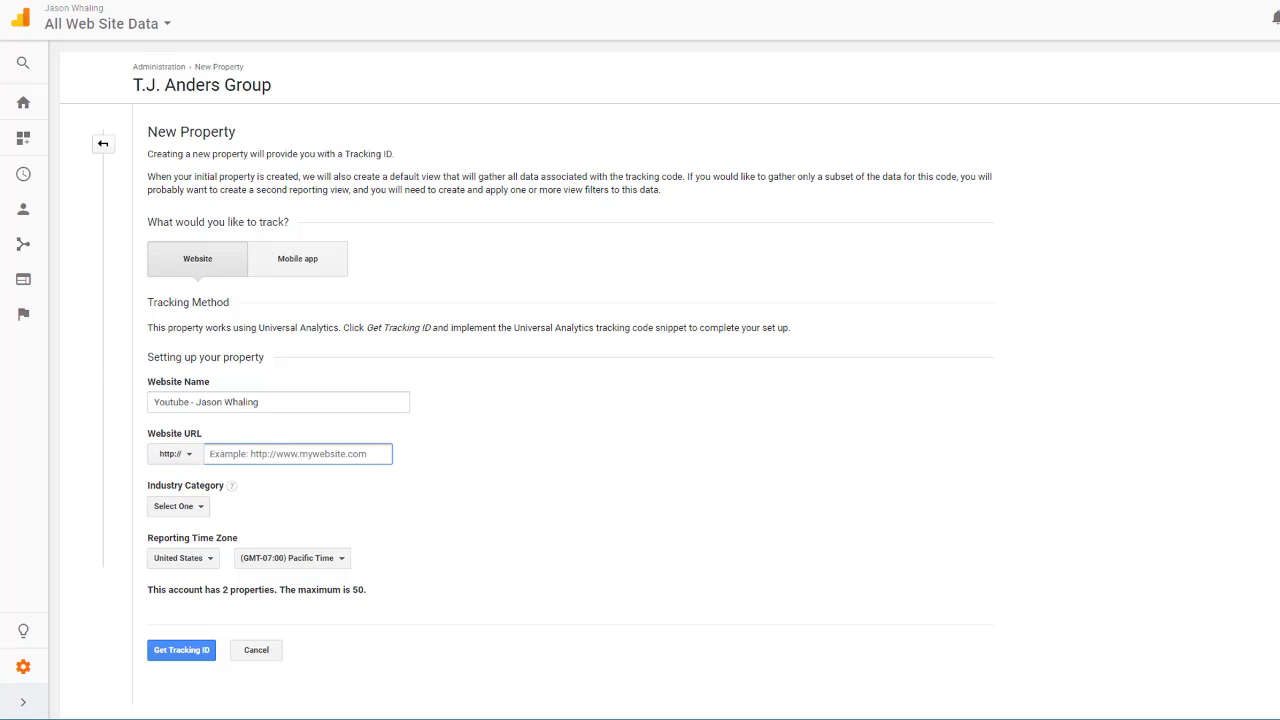
pyautogui.press('Tab')
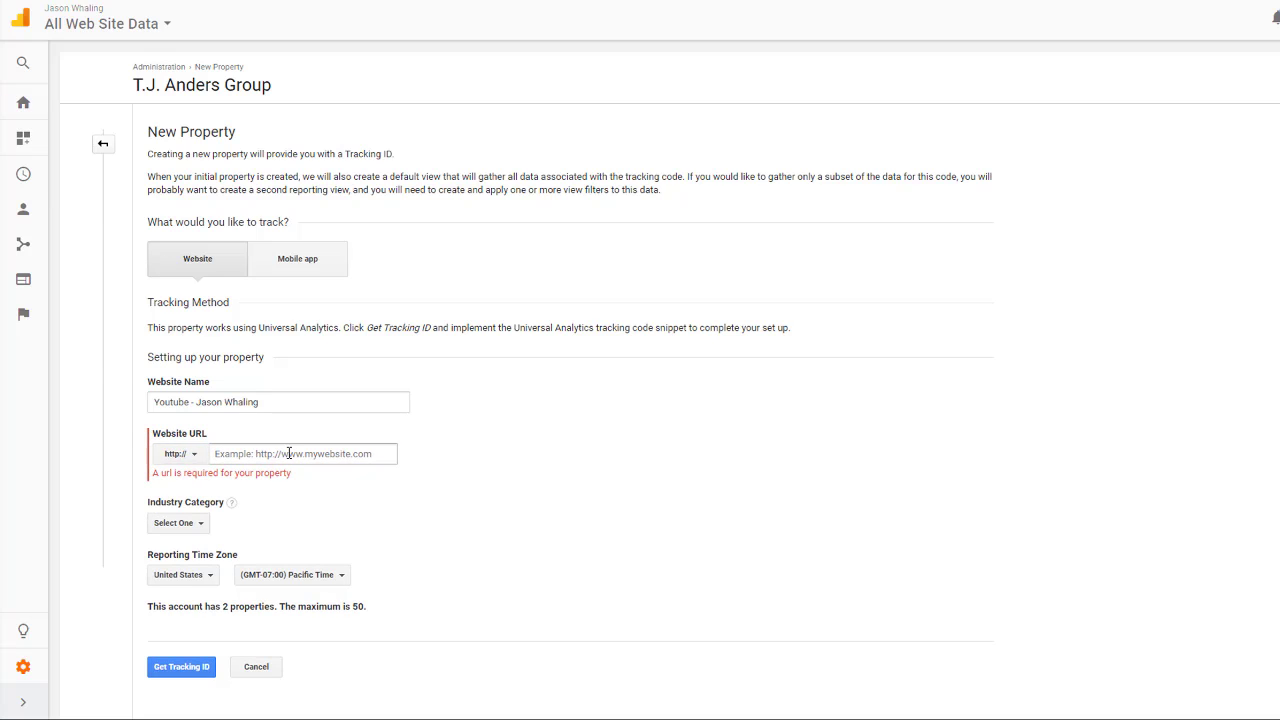
pyautogui.click(291, 454)
pyautogui.write('https://www.youtube.com/c/jasonwhaling')
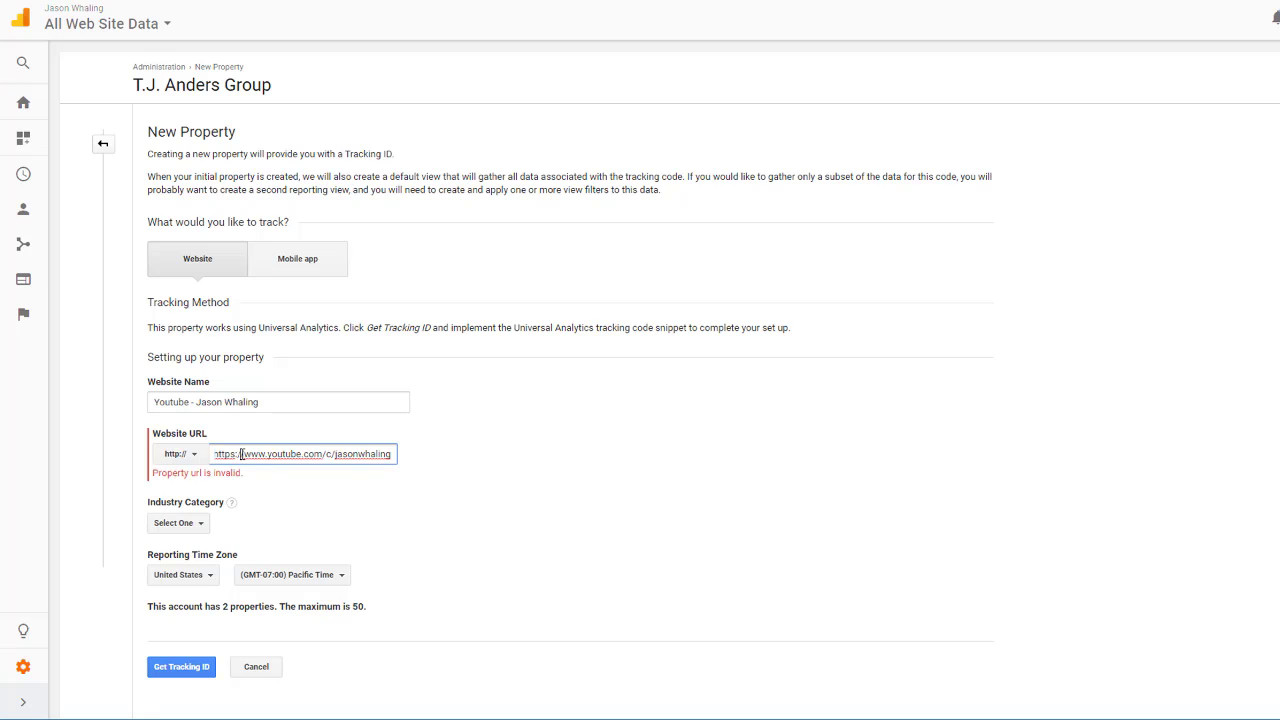
pyautogui.hotkey('shift', 'Home')
pyautogui.press('BackSpace')
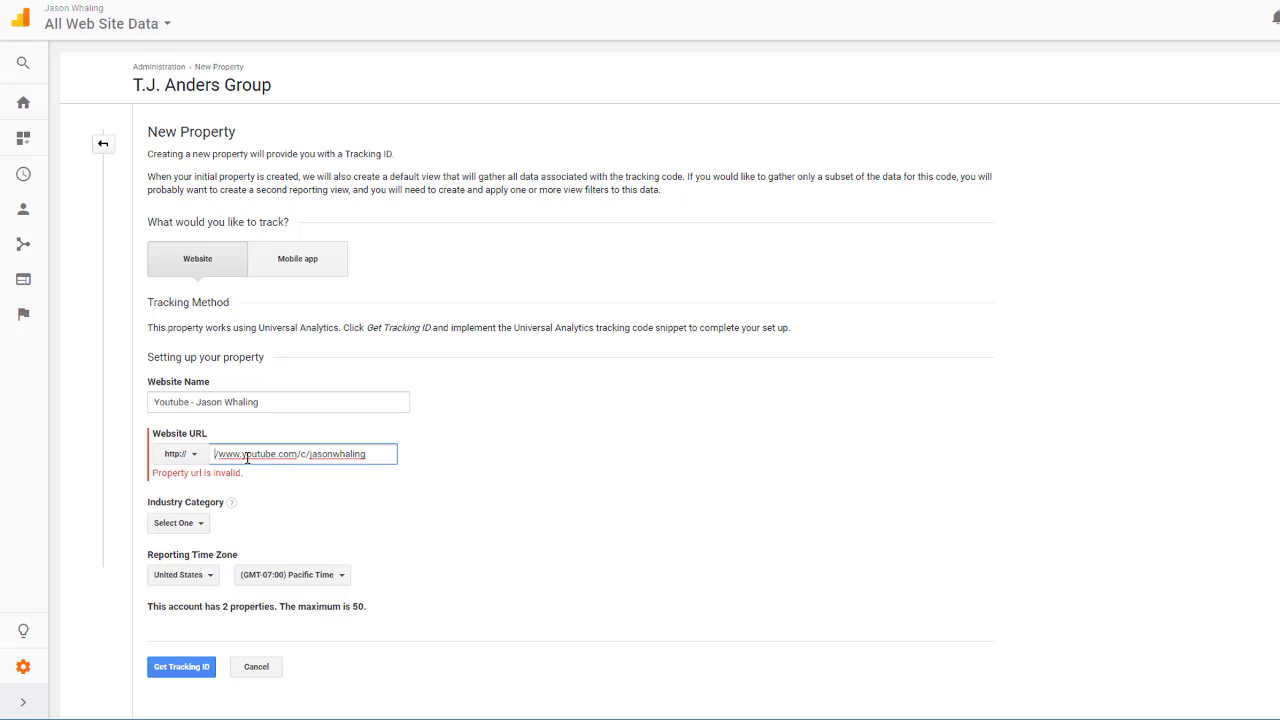
pyautogui.press('Delete')
# Check the YouTube channel page, then go back to the new property form.
pyautogui.click(601, 486)
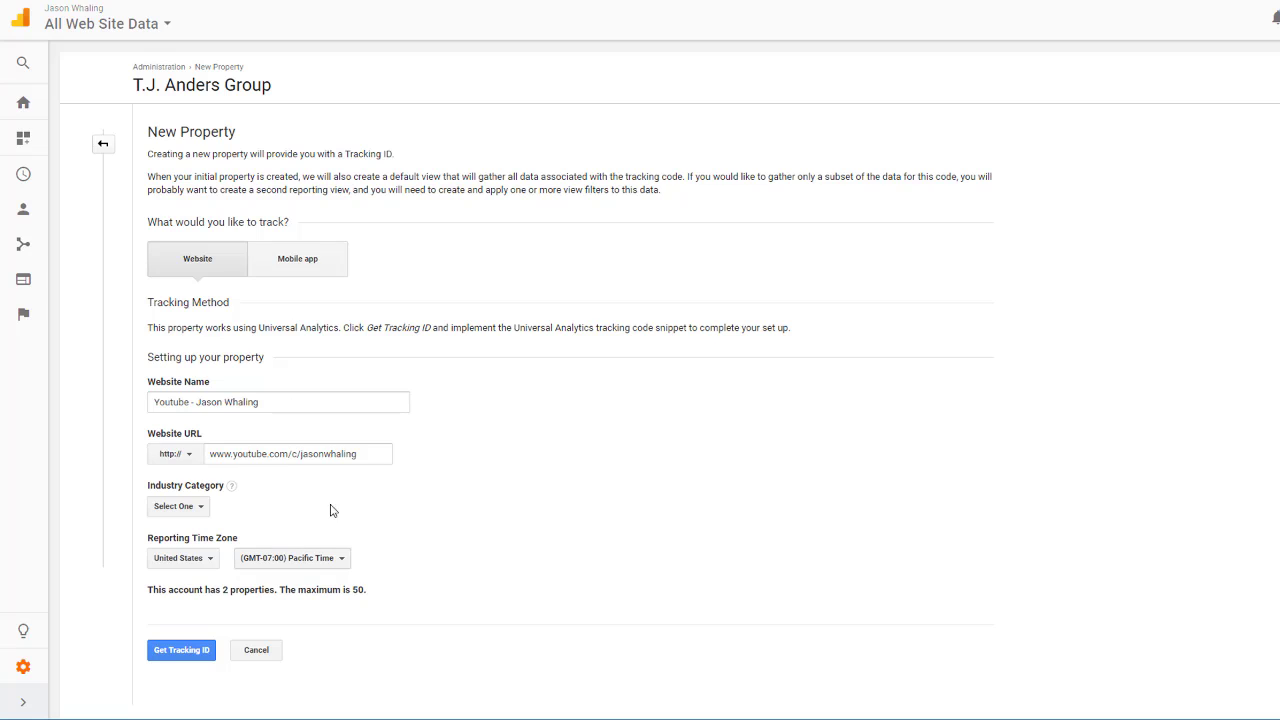
pyautogui.click(373, 452)
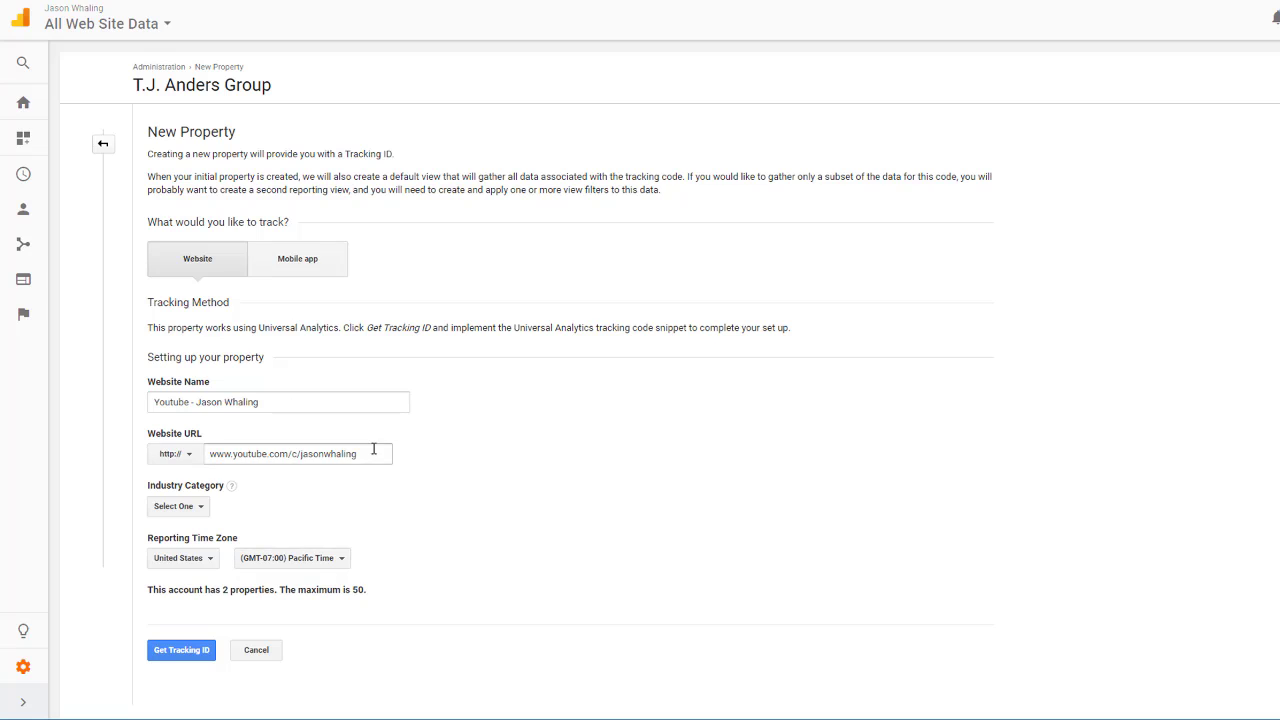
pyautogui.scroll(-2, 443, 570)
# Set the Industry Category to Business and Industrial Markets.
pyautogui.click(197, 434)
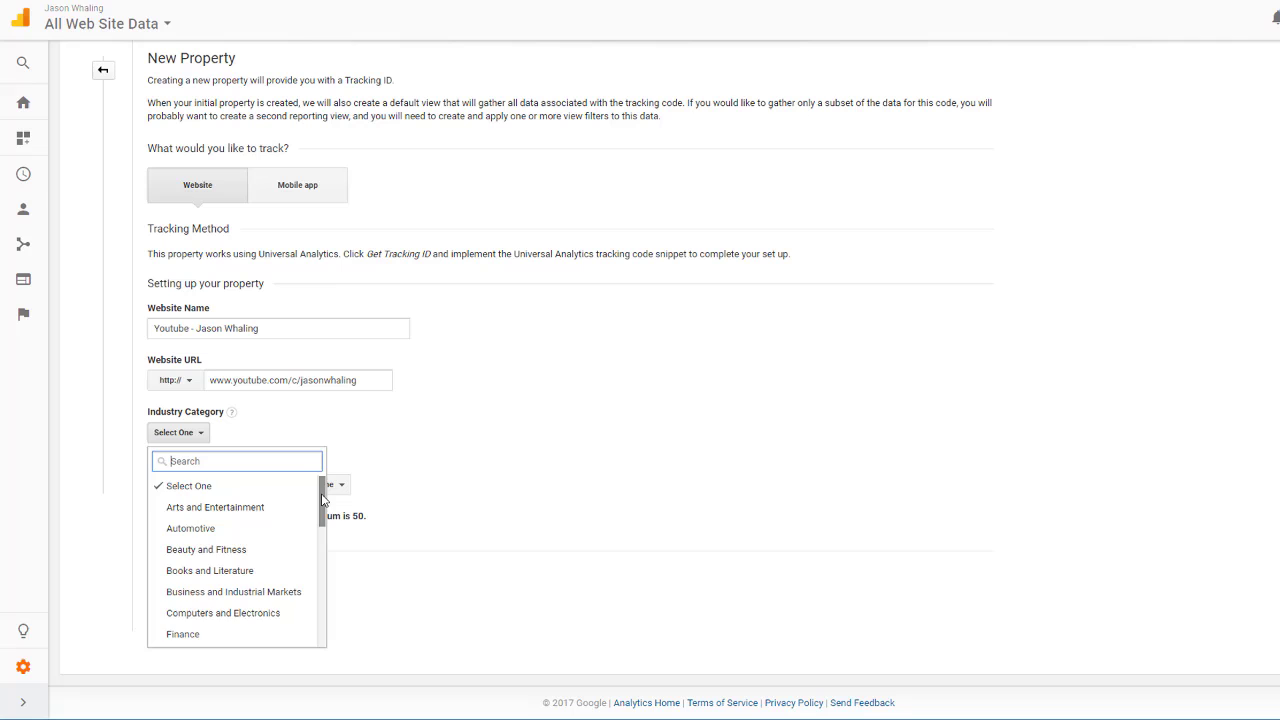
pyautogui.moveTo(321, 503)
pyautogui.mouseDown()
pyautogui.moveTo(317, 632)
pyautogui.moveTo(320, 493)
pyautogui.moveTo(321, 620)
pyautogui.mouseUp()
pyautogui.click(289, 597)
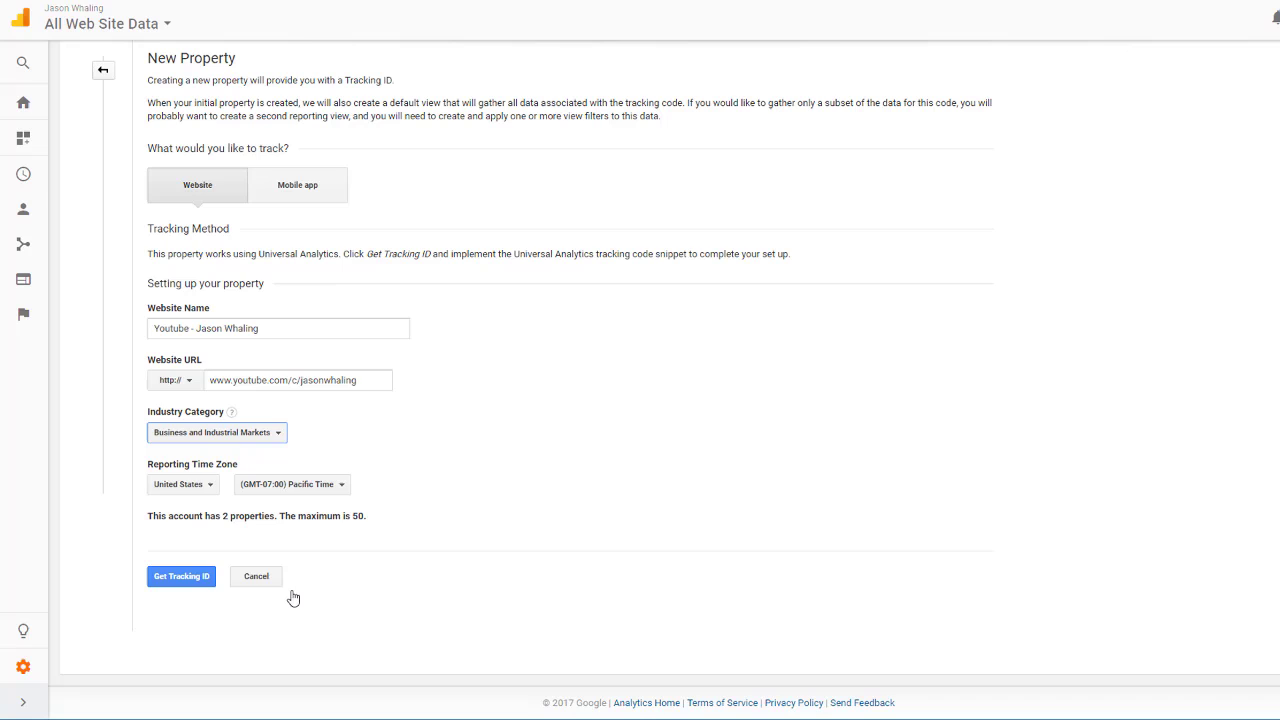
# Create the property with Get Tracking ID and select the issued tracking ID.
pyautogui.click(491, 524)
pyautogui.click(184, 584)
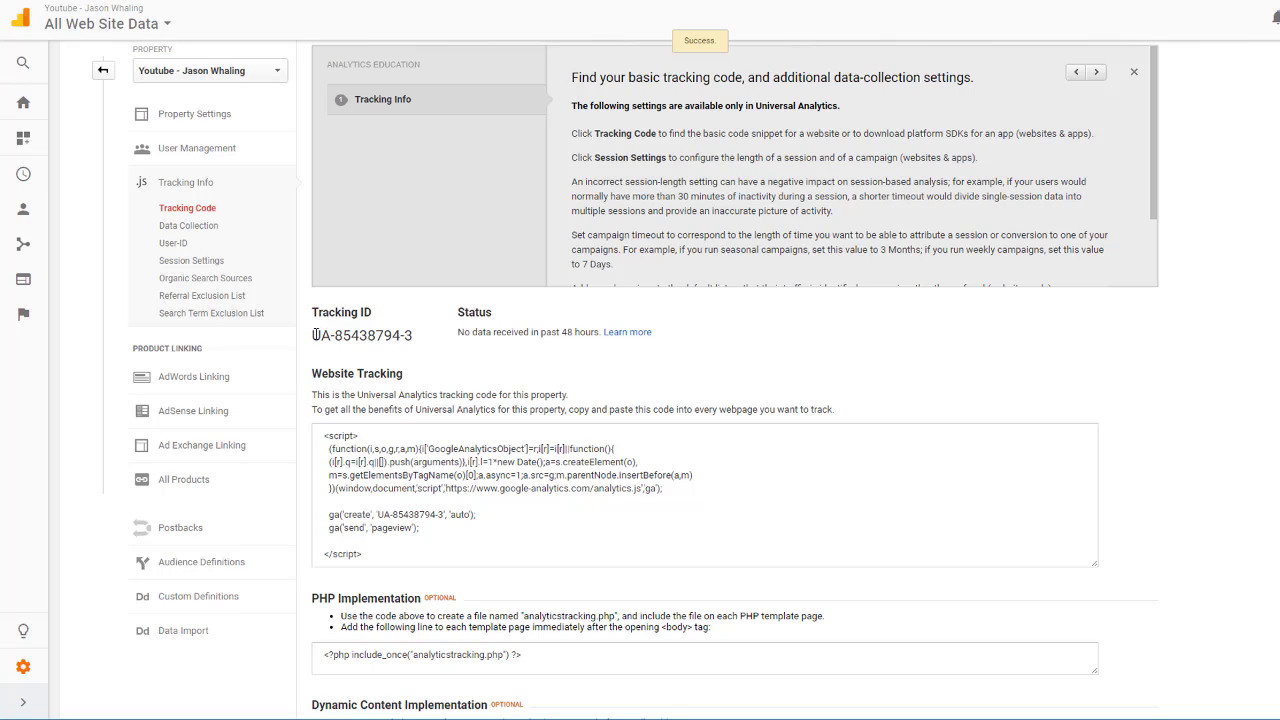
pyautogui.moveTo(315, 335); pyautogui.dragTo(424, 333)
pyautogui.hotkey('ctrl', 'c')
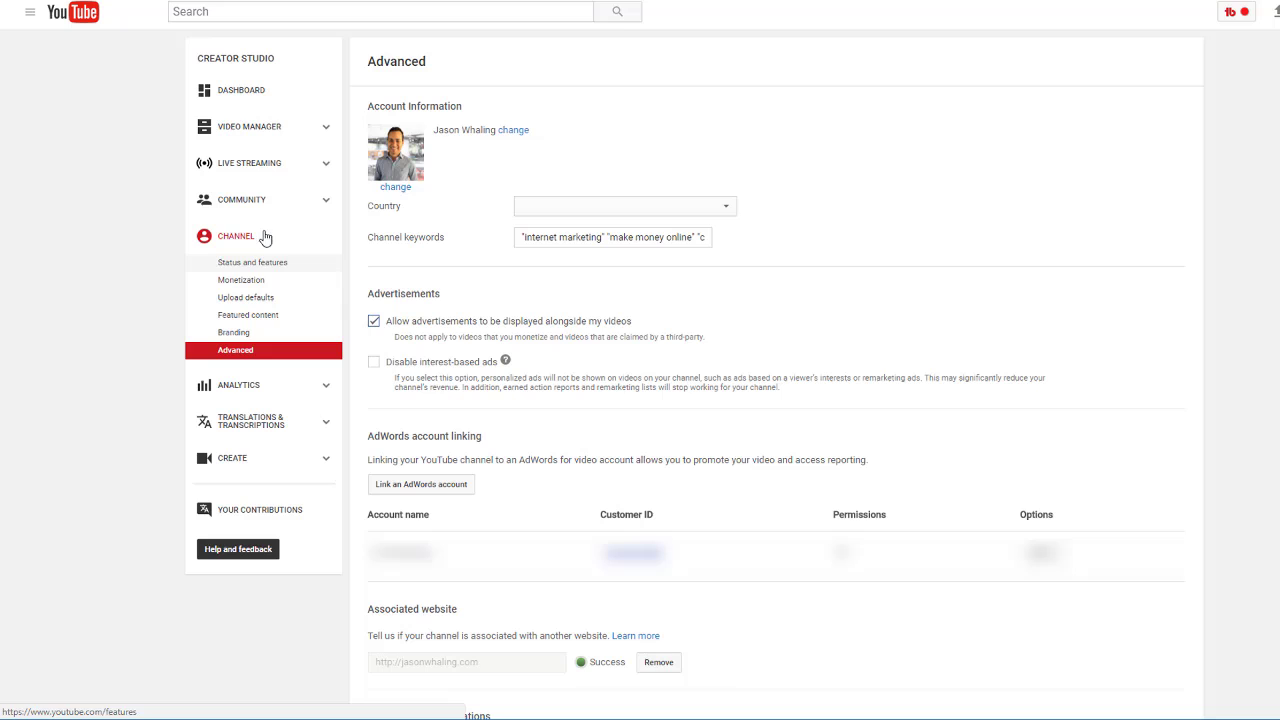
# Paste the tracking ID into the channel's Advanced settings Analytics property field and save.
pyautogui.click(238, 242)
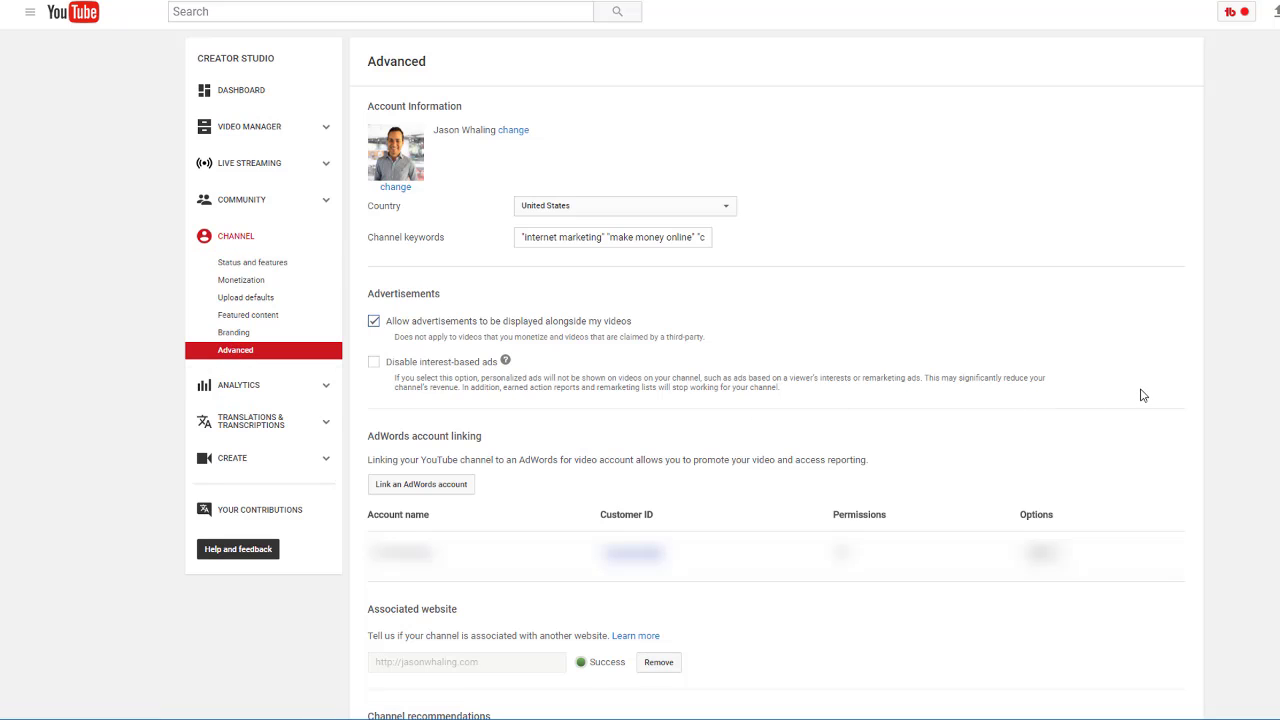
pyautogui.scroll(-5, 1143, 395)
pyautogui.click(564, 475)
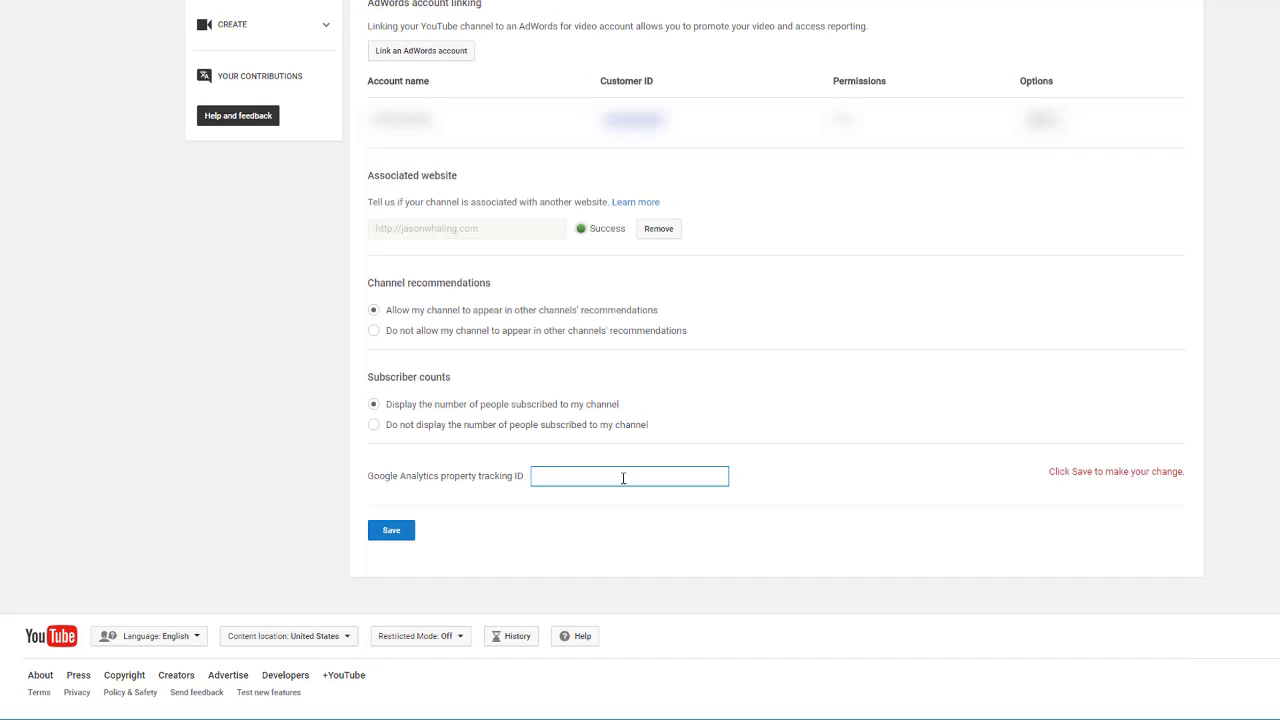
pyautogui.hotkey('ctrl', 'v')
pyautogui.click(399, 539)
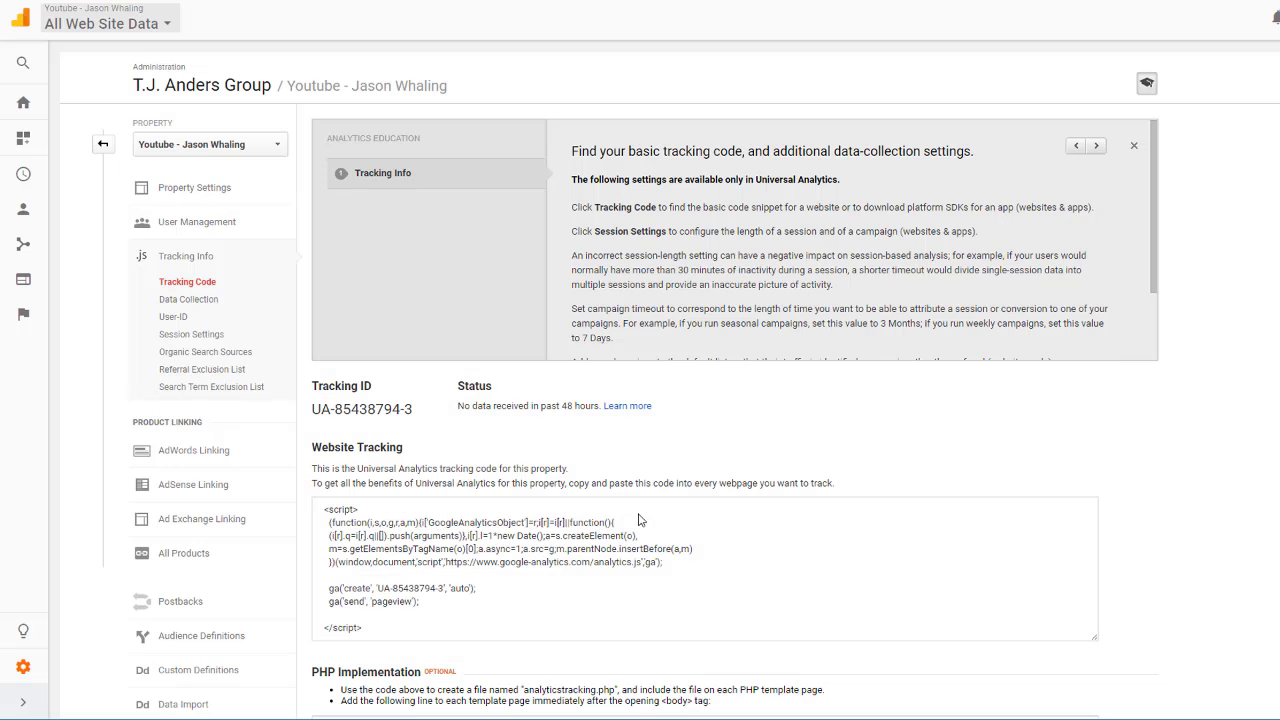
# Open the new property's Home report and scroll through its zero users and sessions.
pyautogui.click(23, 102)
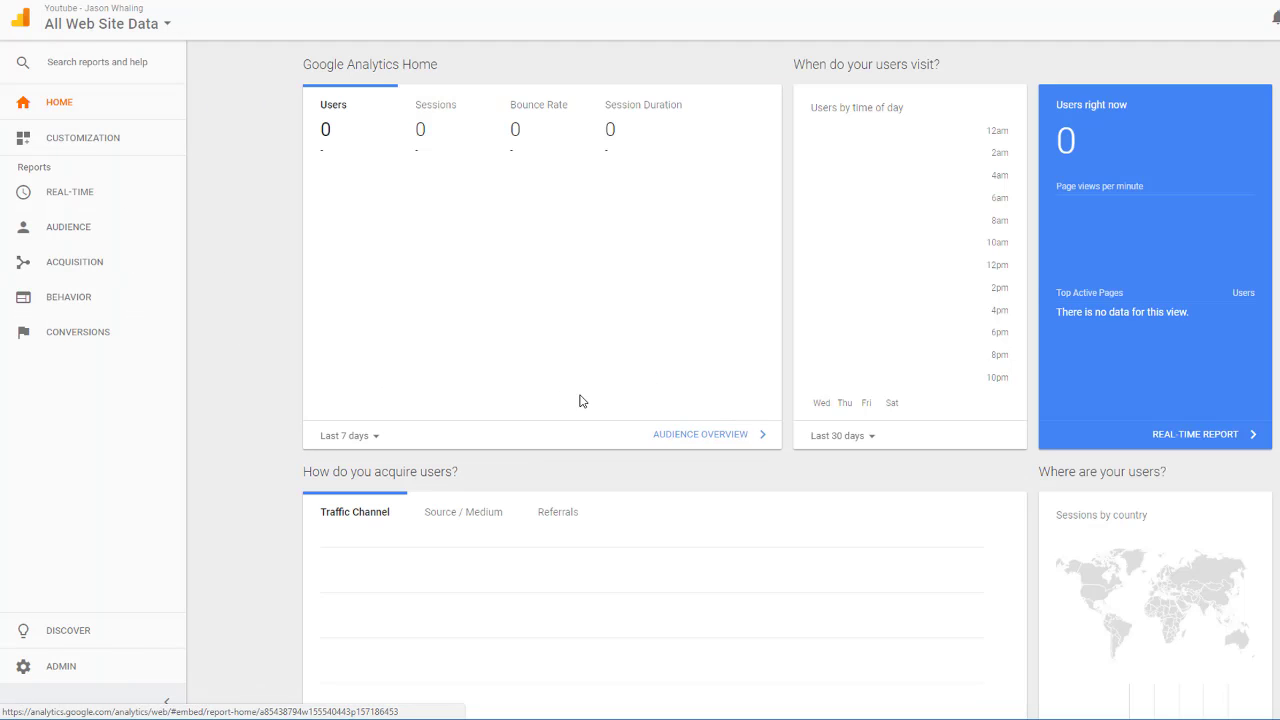
pyautogui.scroll(-10, 980, 400)
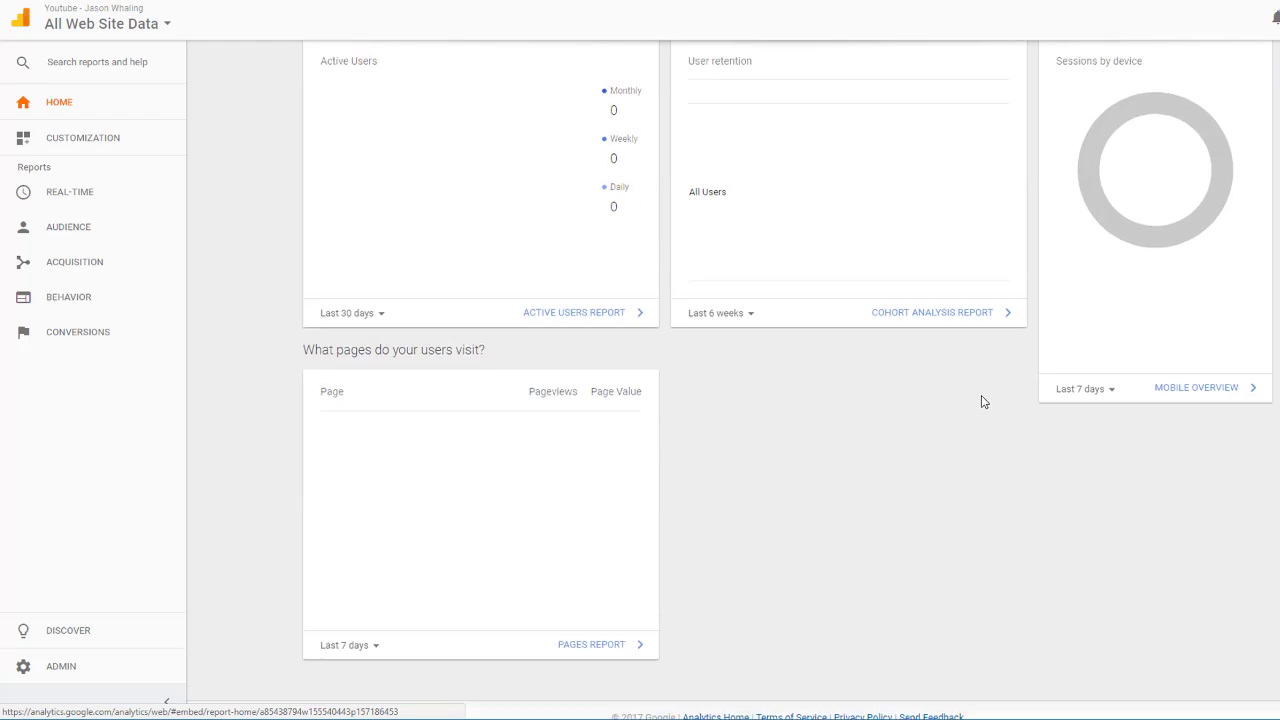
pyautogui.scroll(10, 986, 432)
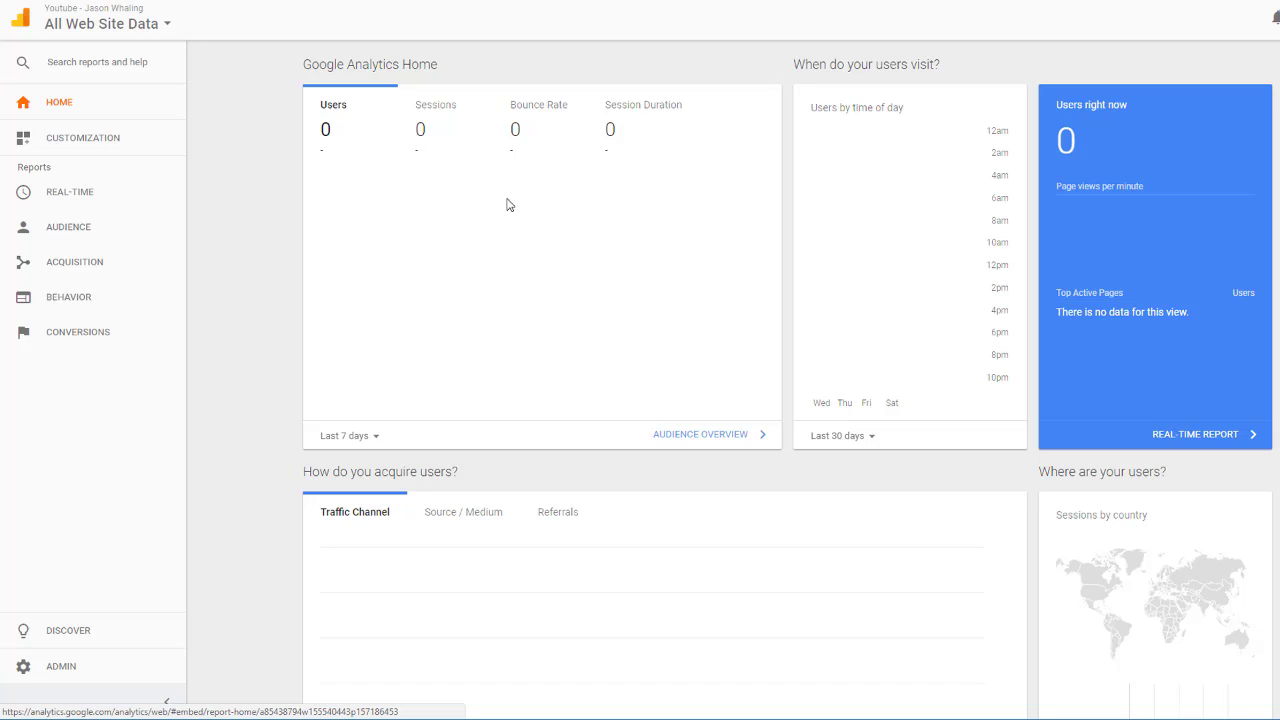
pyautogui.scroll(-7, 266, 330)
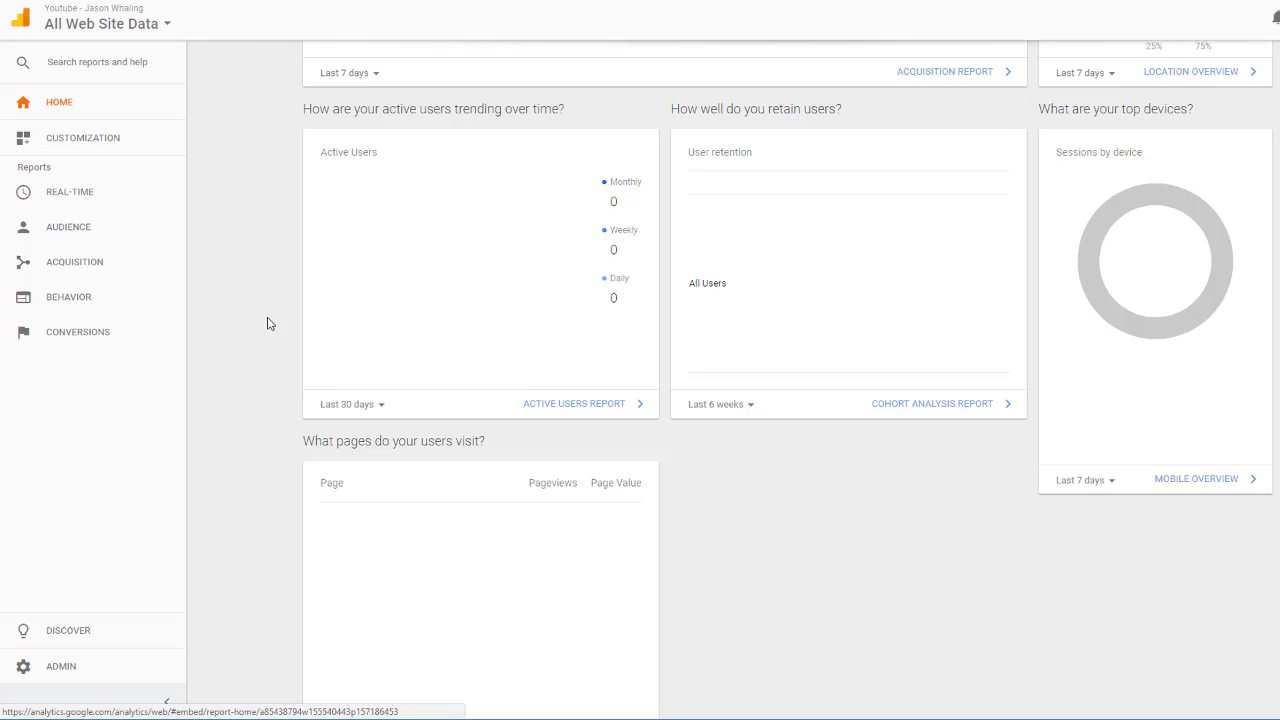
pyautogui.scroll(-2, 267, 324)
pyautogui.scroll(9, 267, 324)
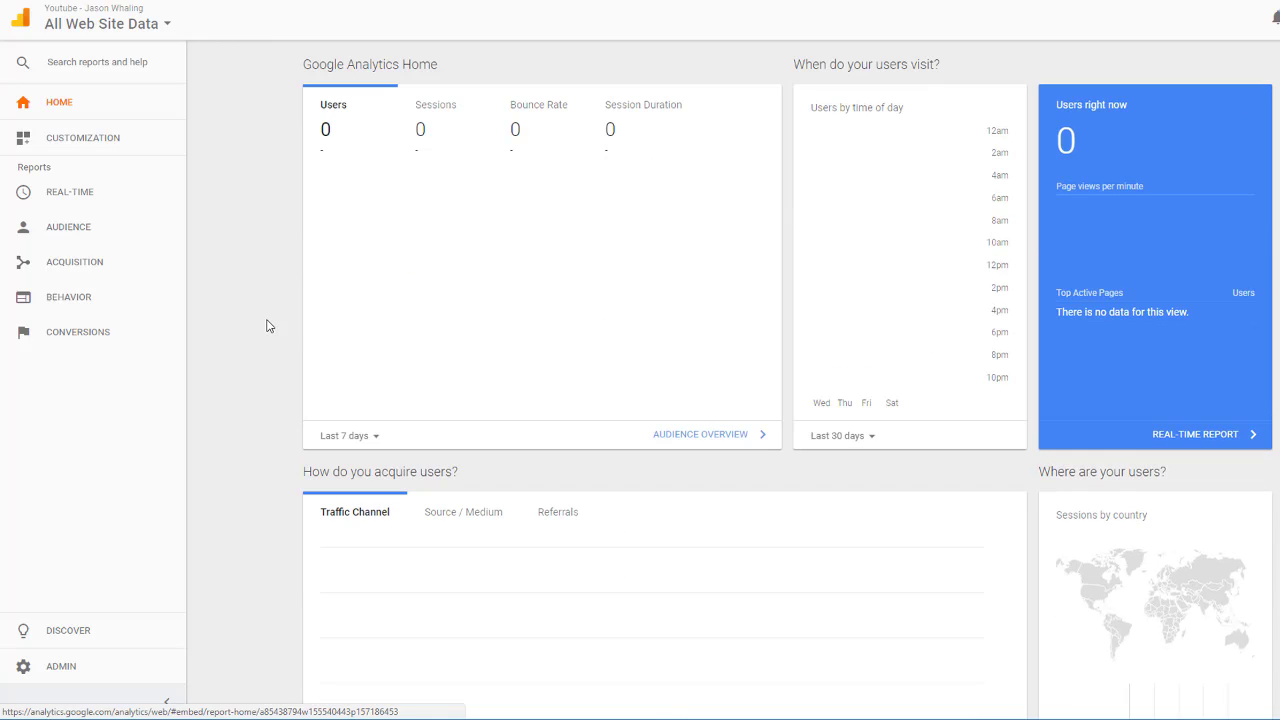